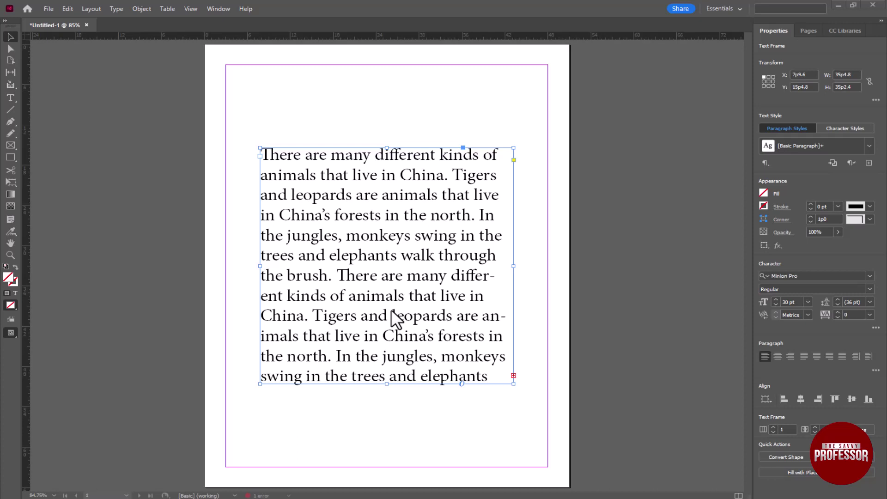
Step: Reselect the paragraph text frame and open Object > Transform > Rotate
click(428, 136)
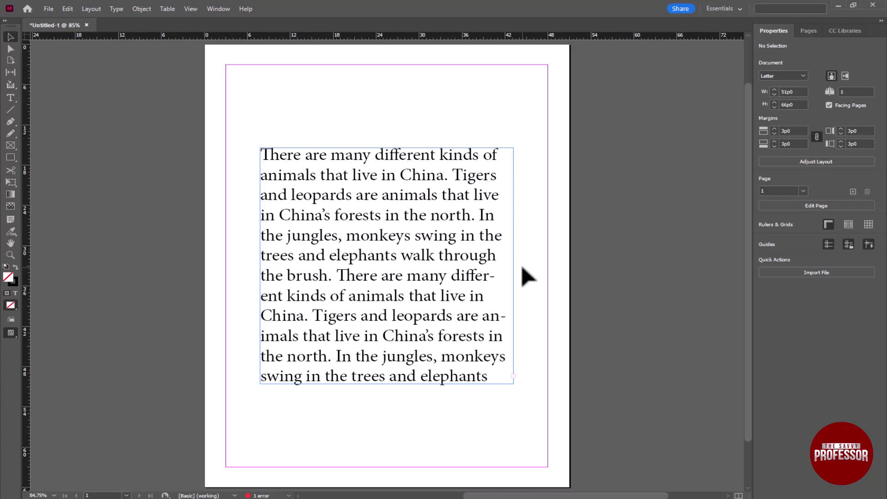
click(411, 247)
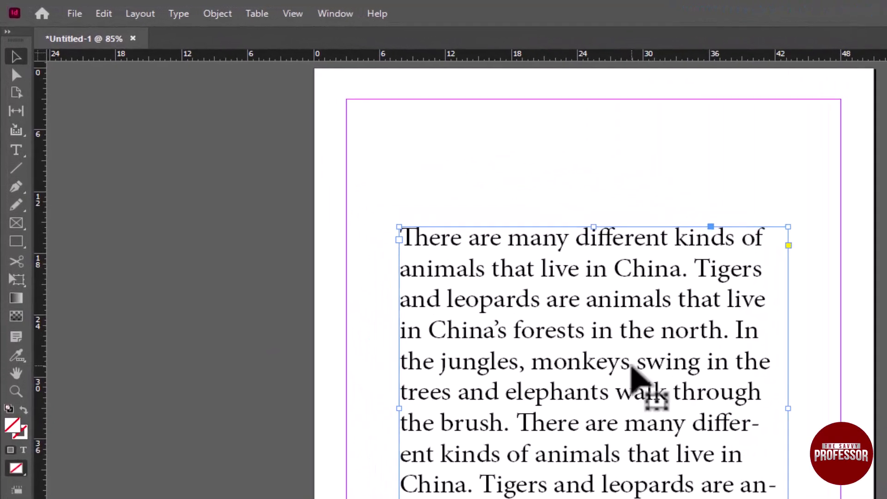
click(256, 12)
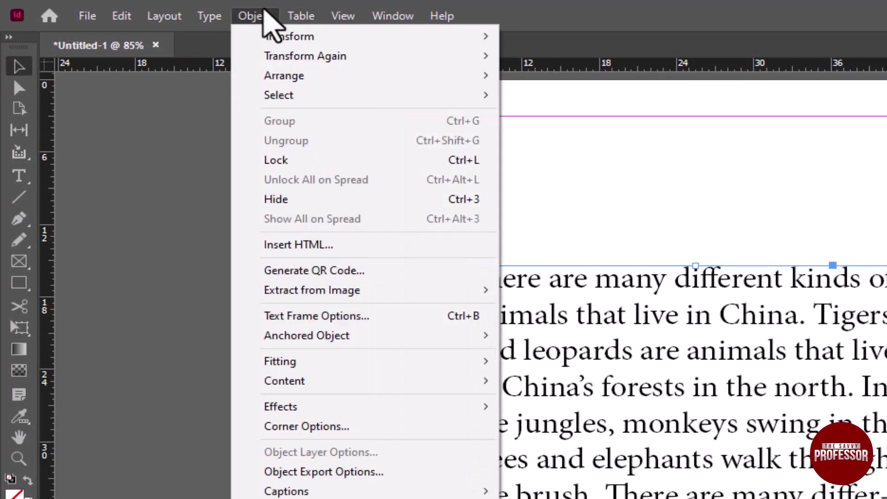
mouse_move(288, 36)
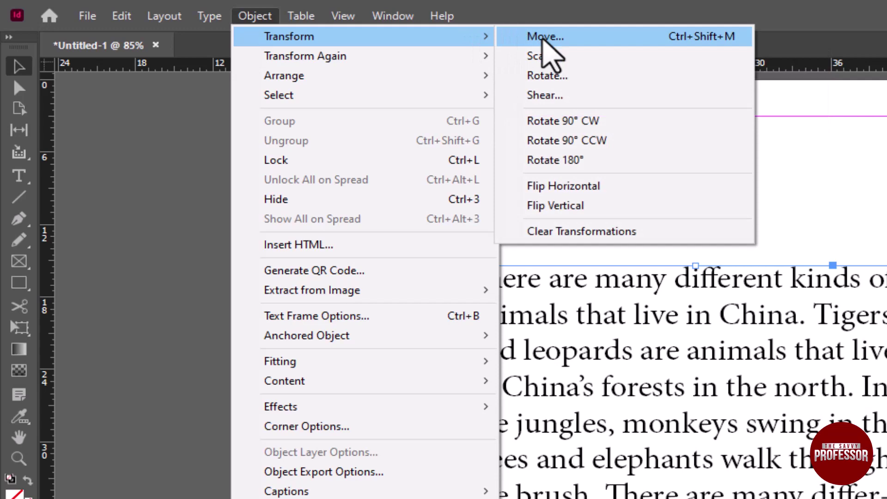
click(548, 75)
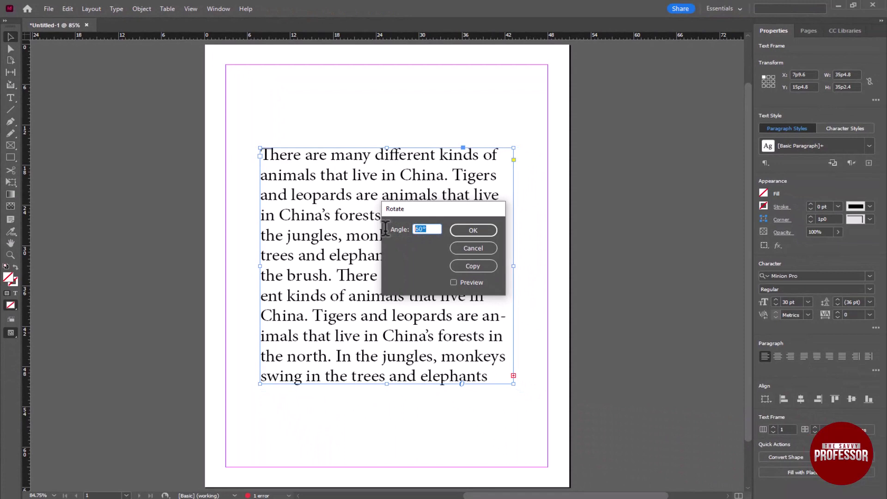
text(50)
Step: Preview the frame rotated at a 60° angle in the Rotate dialog
click(454, 282)
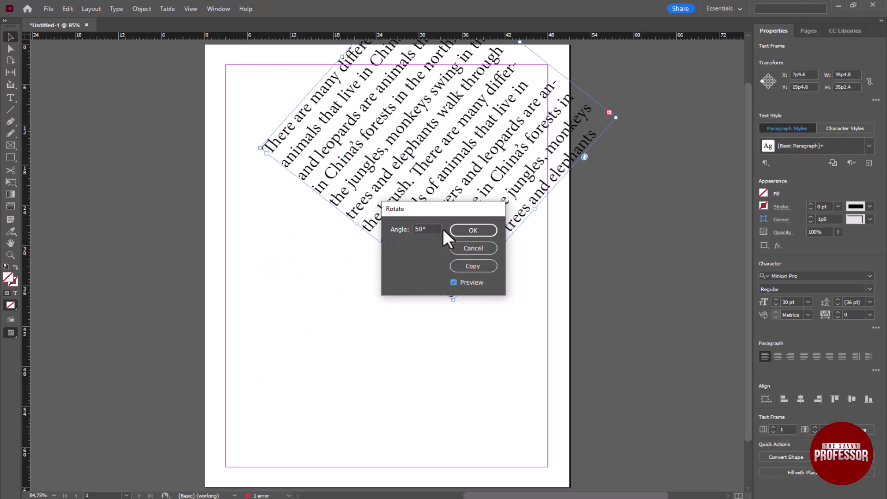
double_click(424, 228)
text(60)
key(Tab)
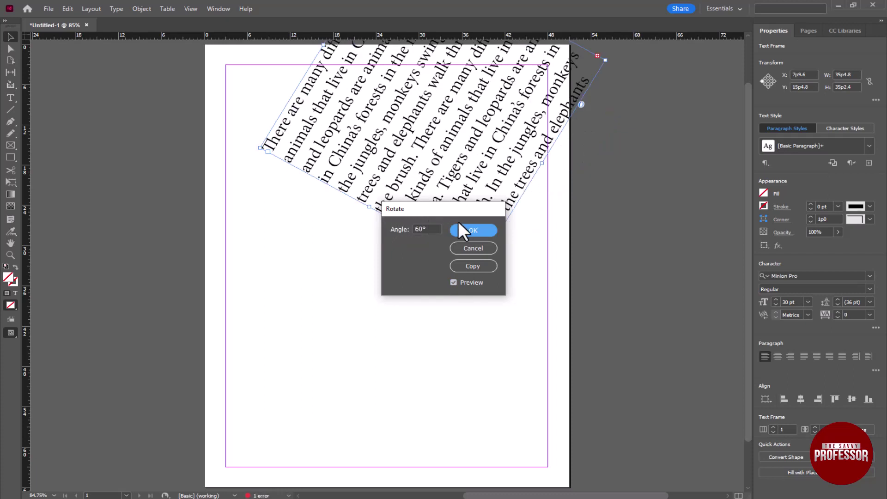
Step: Apply the 60° rotation and drag the frame down-left within the page margins
click(473, 229)
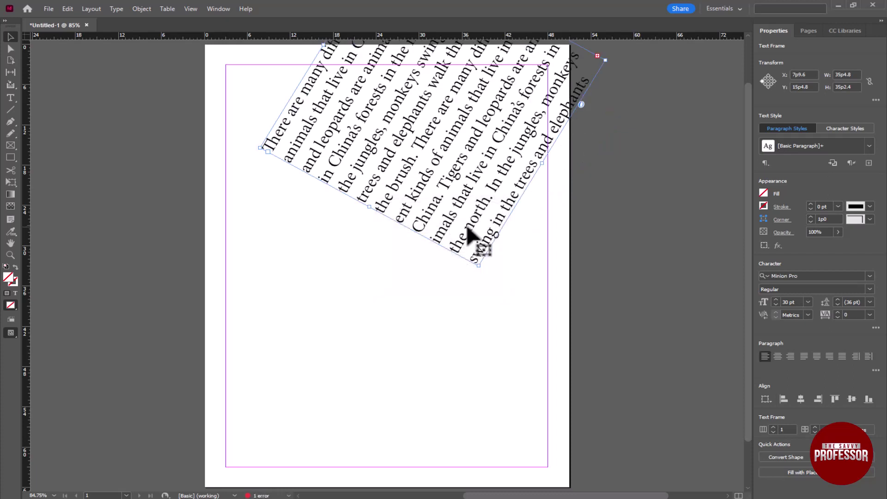
drag(471, 236, 429, 354)
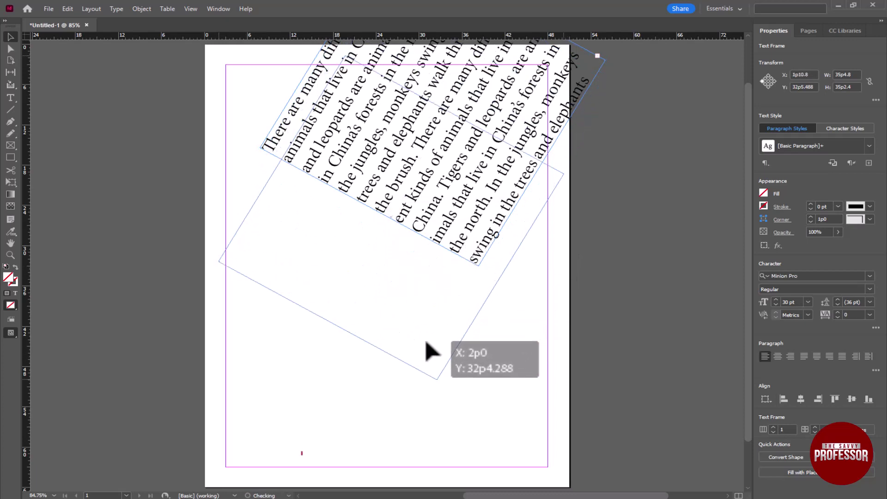